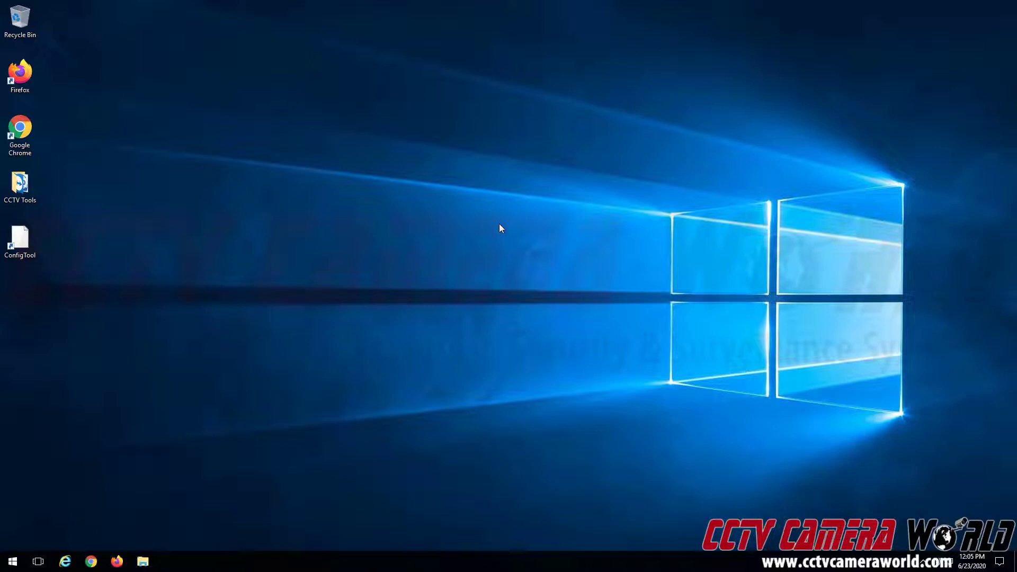
Launch Chrome and load the router login page at 192.168.1.1
double_click(32, 131)
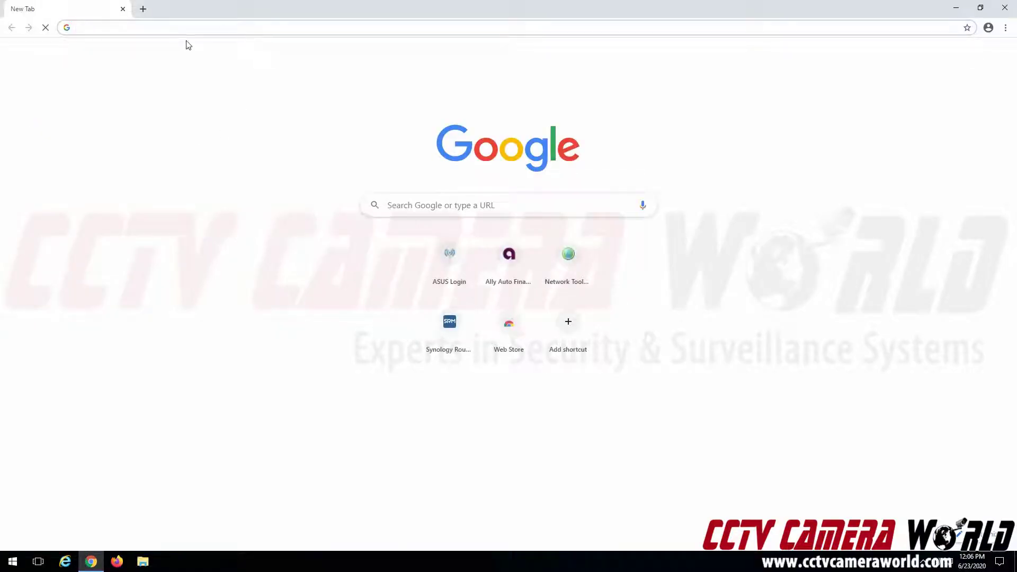
type("192.168.1.1")
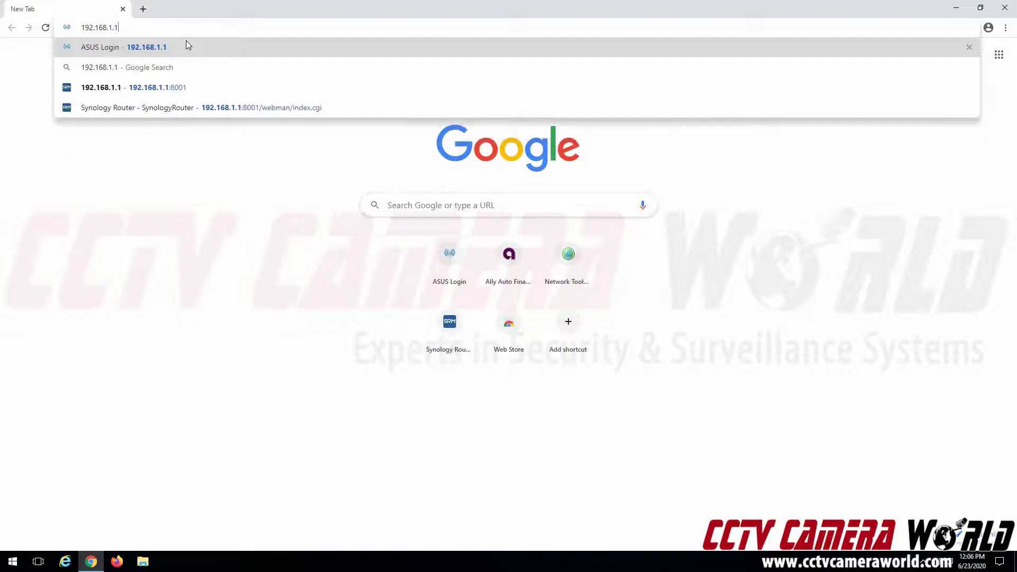
key("Return")
Sign in with the router's admin username and password
type("admin")
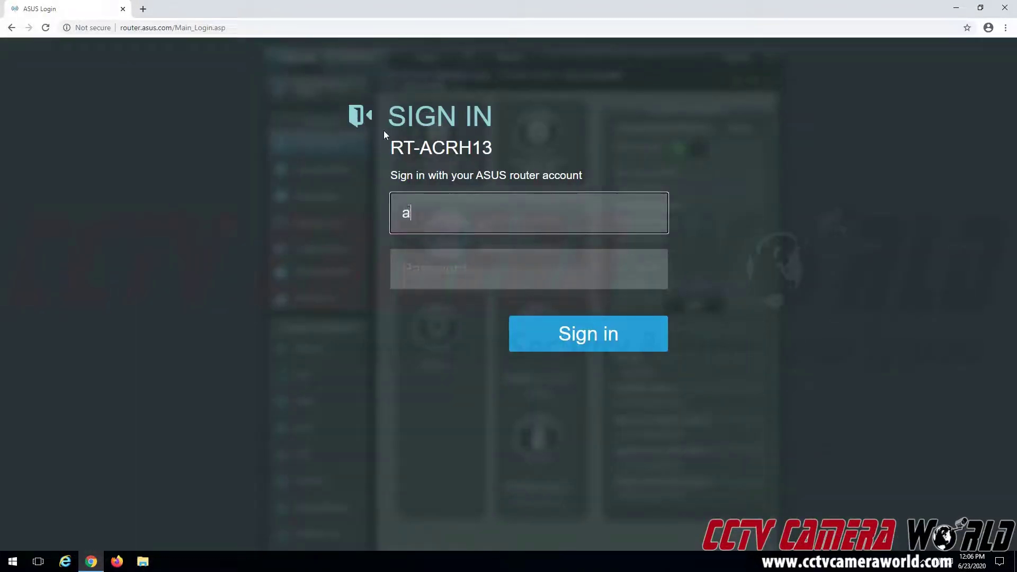
key("Tab")
type("admin123")
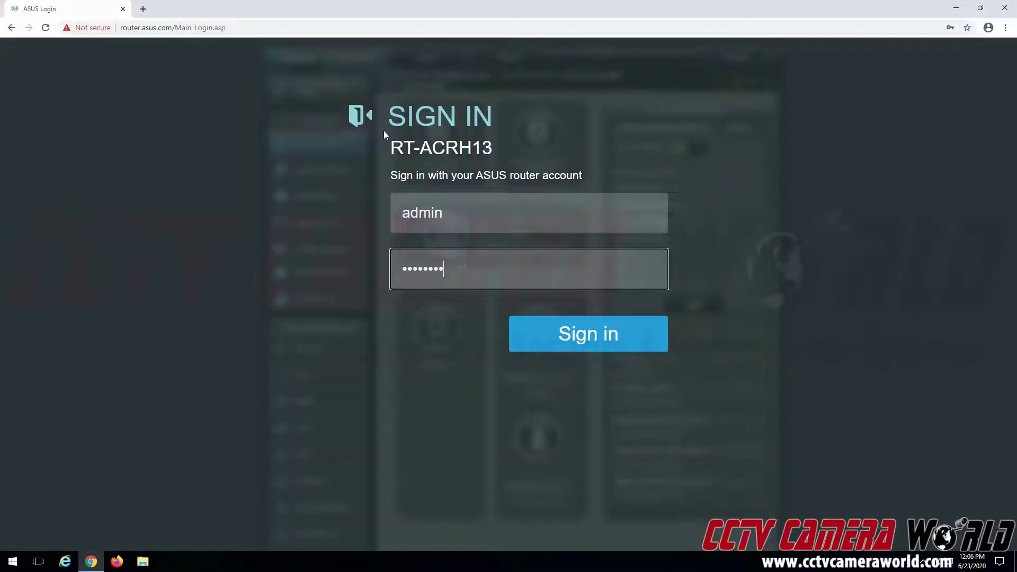
key("Return")
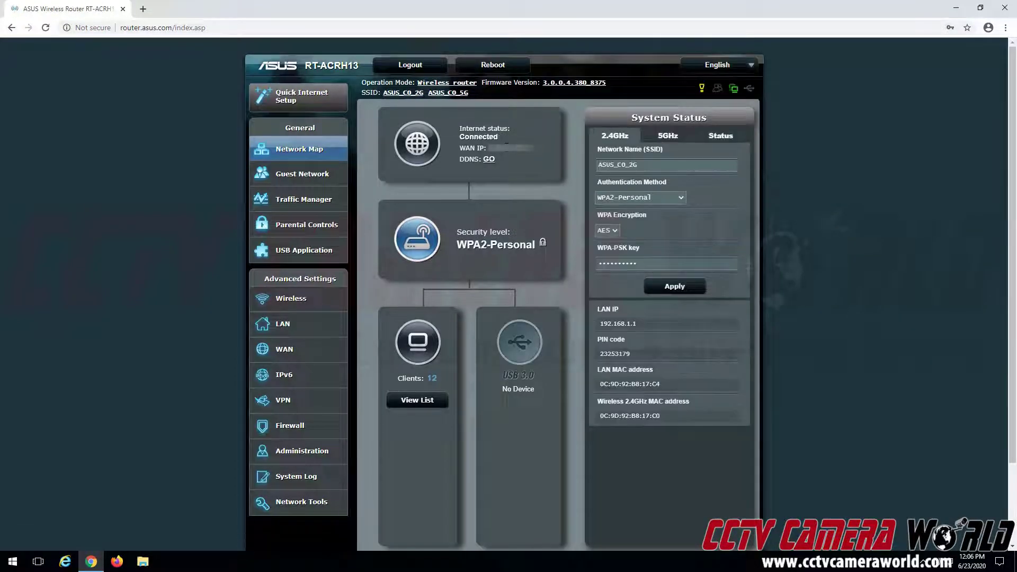
Go from the Network Map overview to the WAN Internet Connection page
double_click(470, 159)
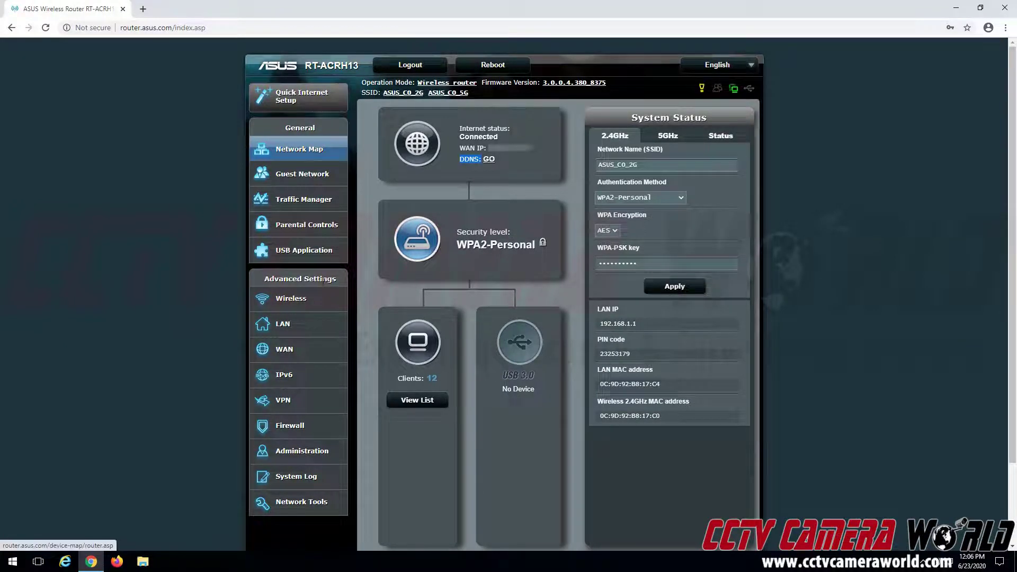
left_click(290, 351)
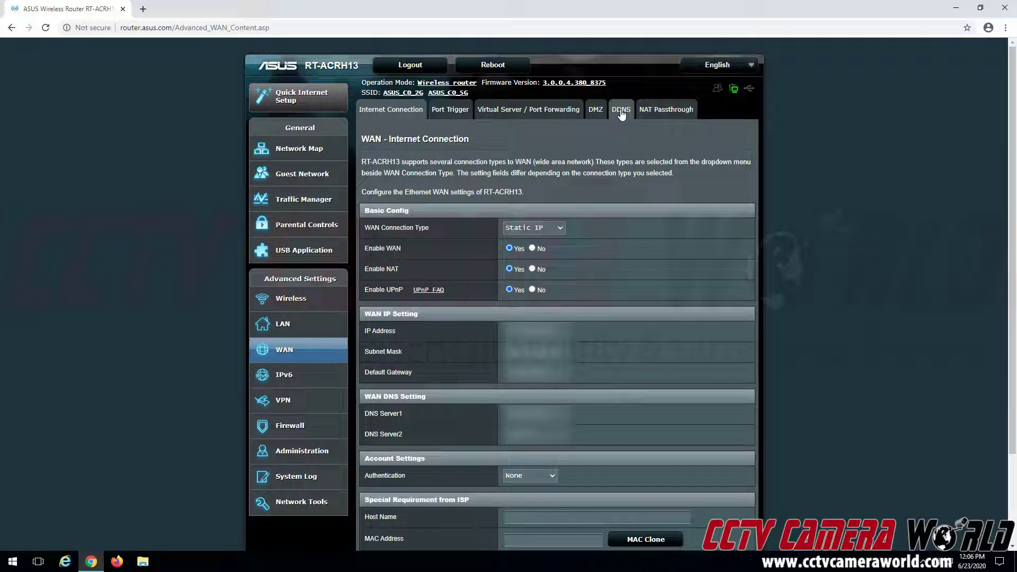
On the DDNS tab, enable the DDNS client and trim the host name to ipcamera
left_click(621, 110)
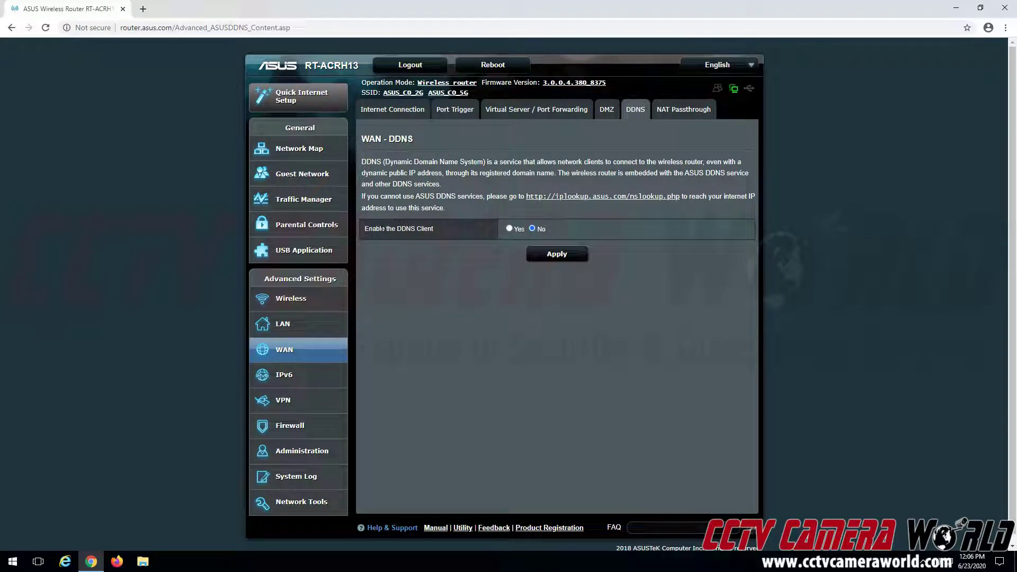
left_click(511, 229)
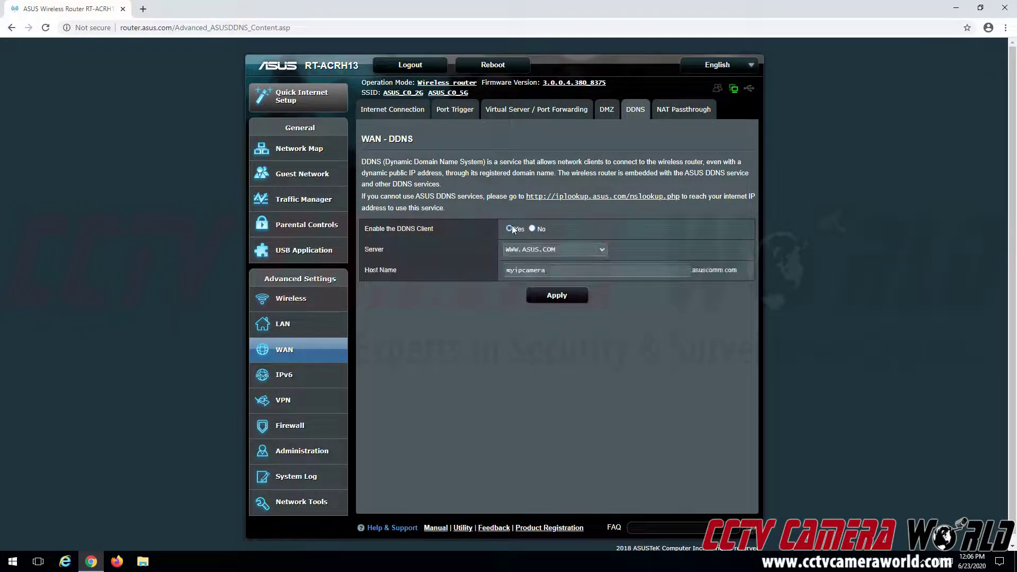
left_click(503, 271)
key("Delete")
key("Delete")
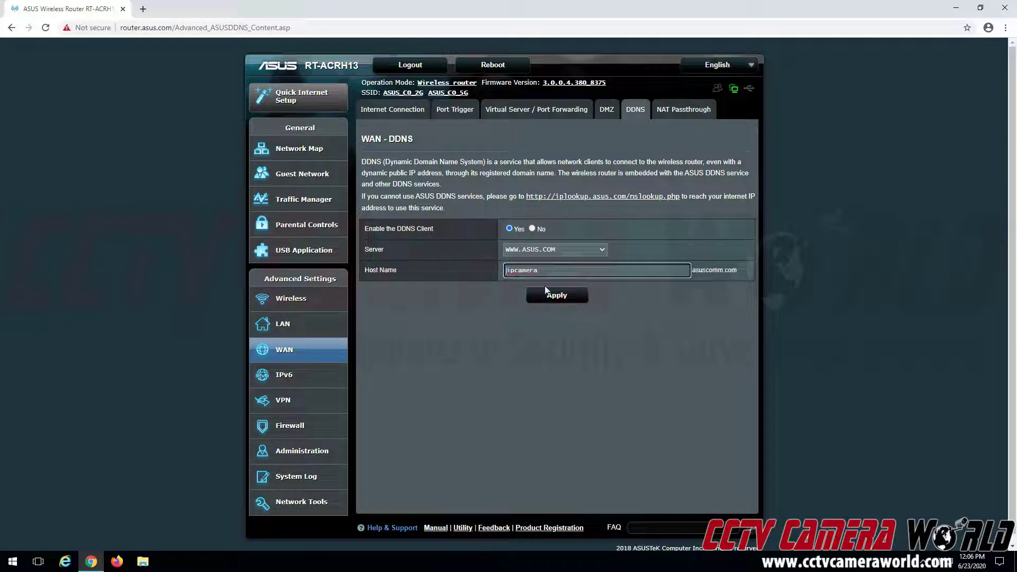
left_click(638, 306)
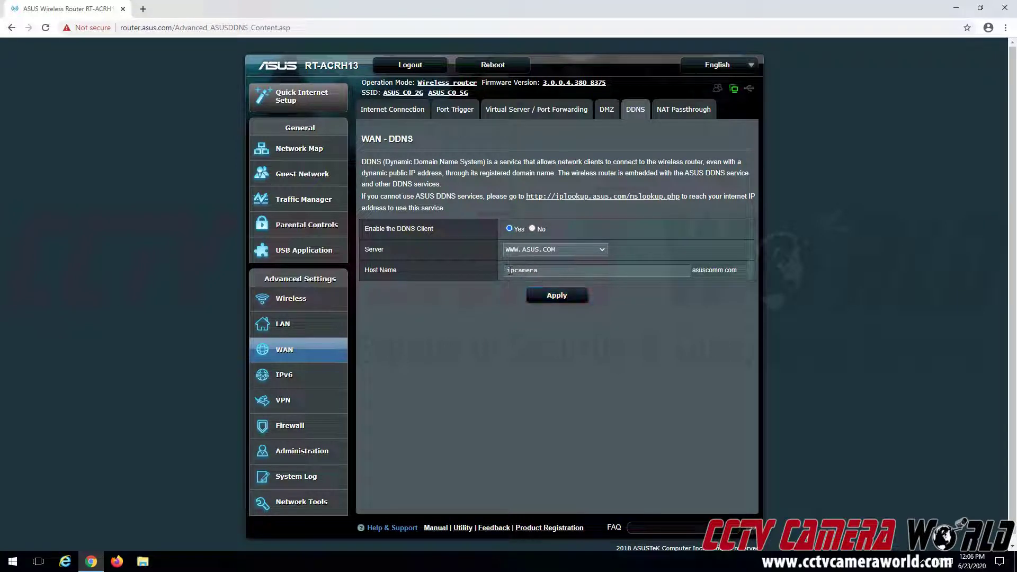
left_click_drag(504, 271, 543, 271)
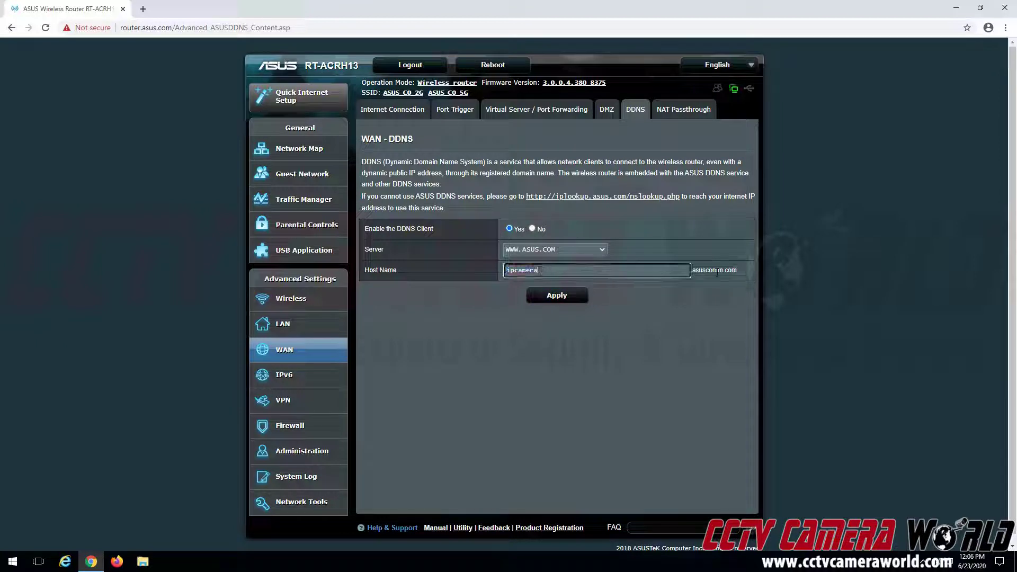
left_click(542, 271)
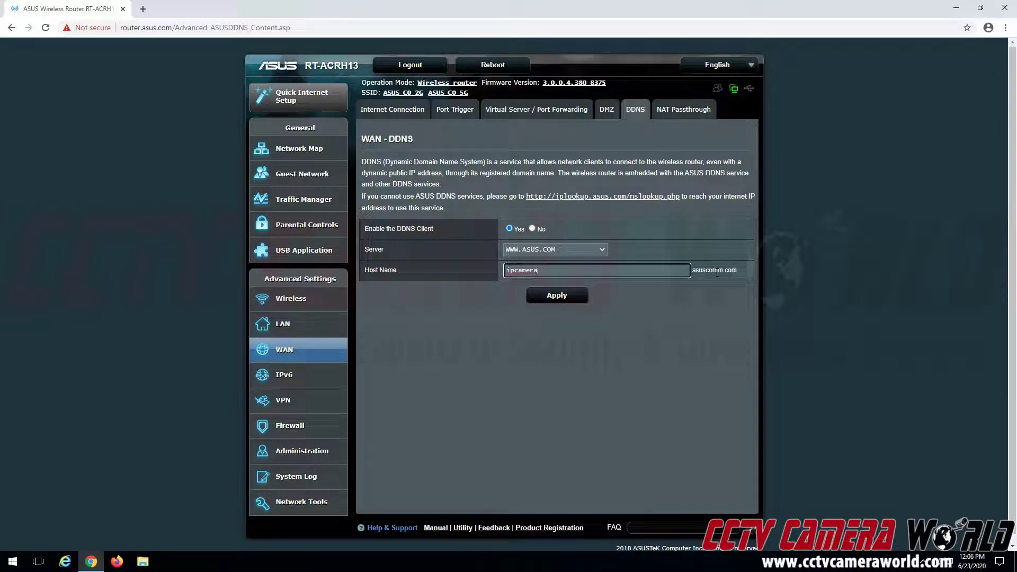
Apply the DDNS settings with host name ipcamera.asuscomm.com
left_click(575, 296)
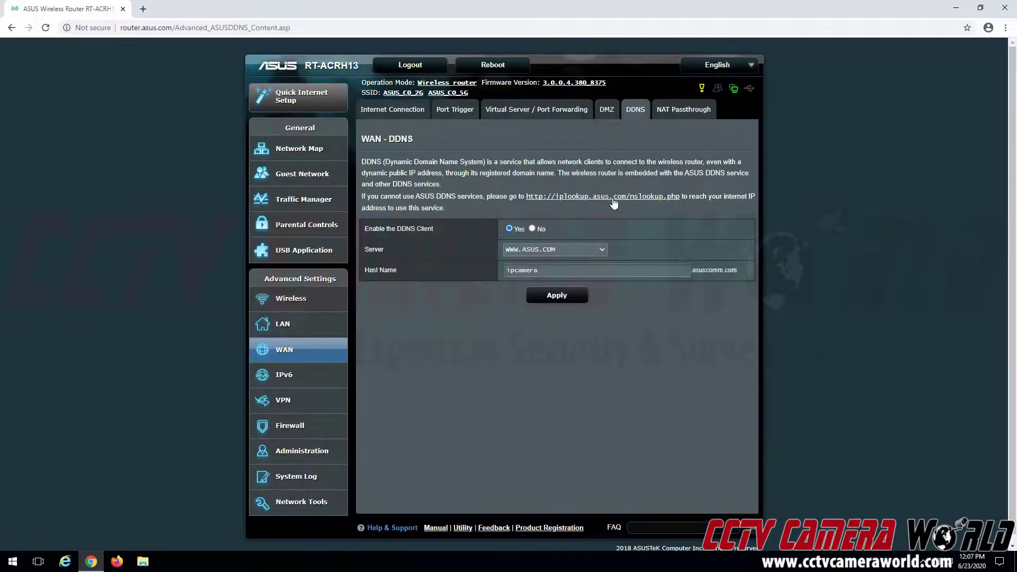
Replace the host name with camgreencircle and apply to register camgreencircle.asuscomm.com
double_click(573, 271)
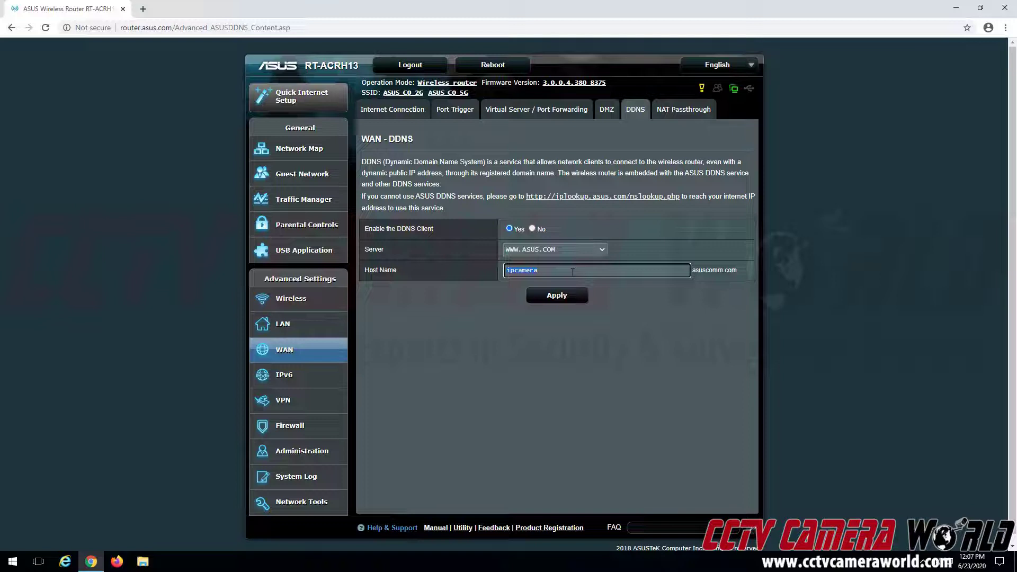
type("camgreencircle.asuscomm.com")
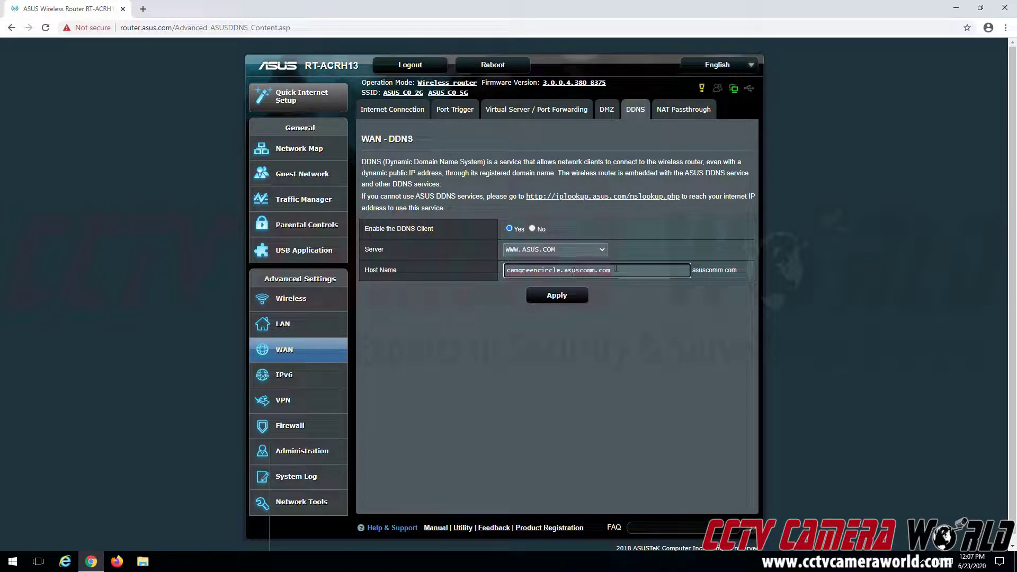
left_click_drag(584, 270, 559, 270)
key("BackSpace")
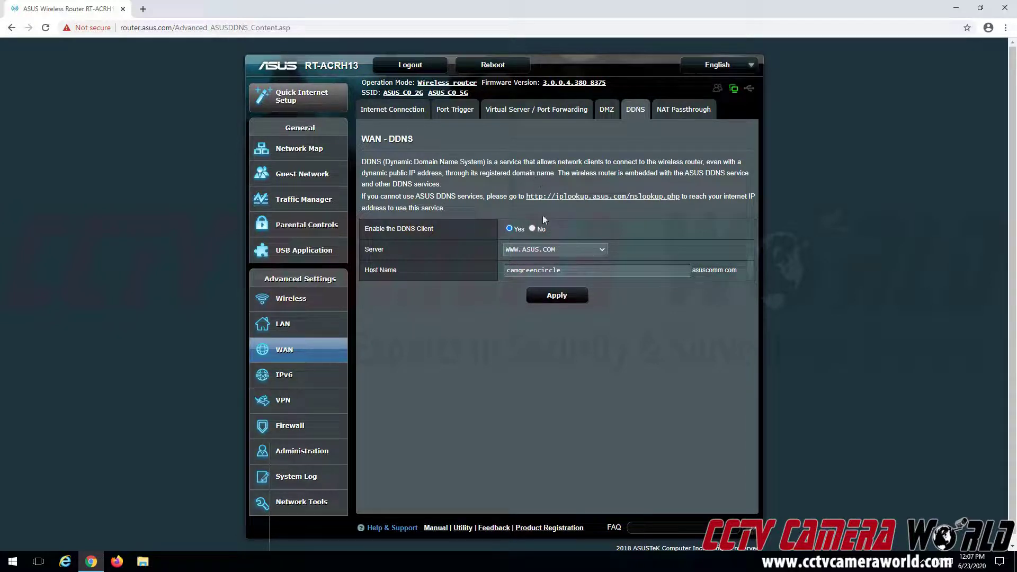
left_click(551, 298)
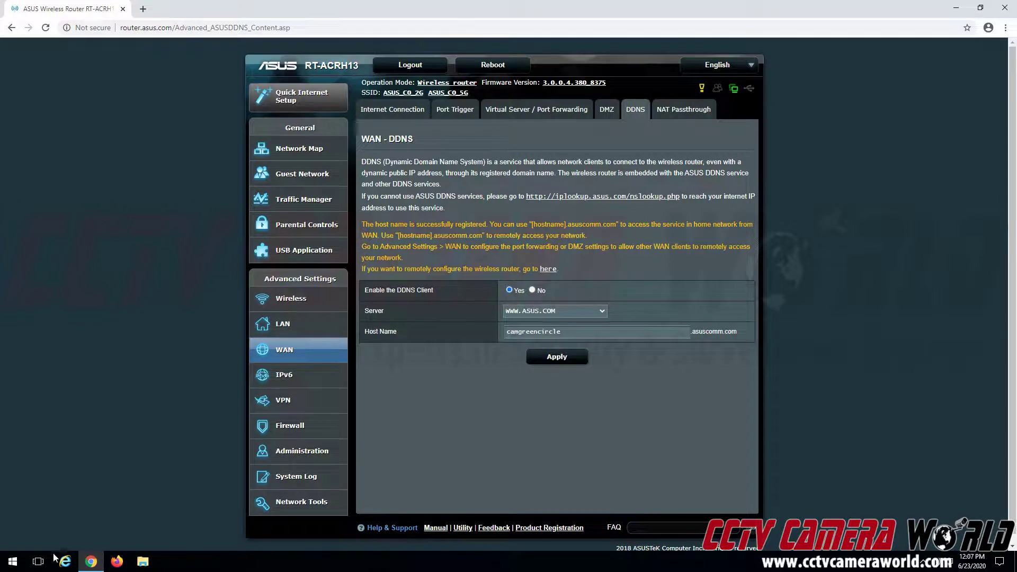
Launch Notepad from Start search and move its window to the right
key("super")
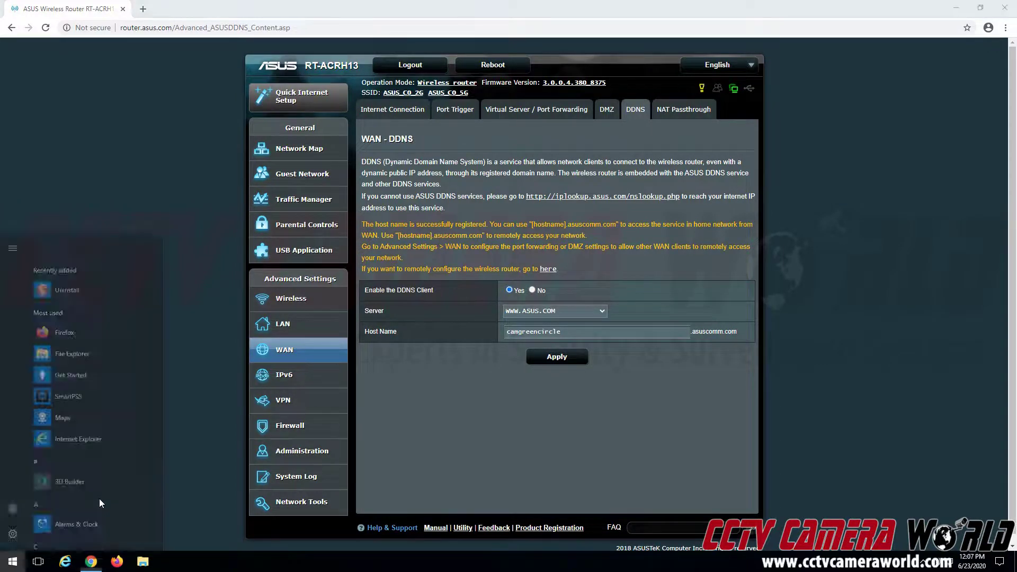
type("notepad")
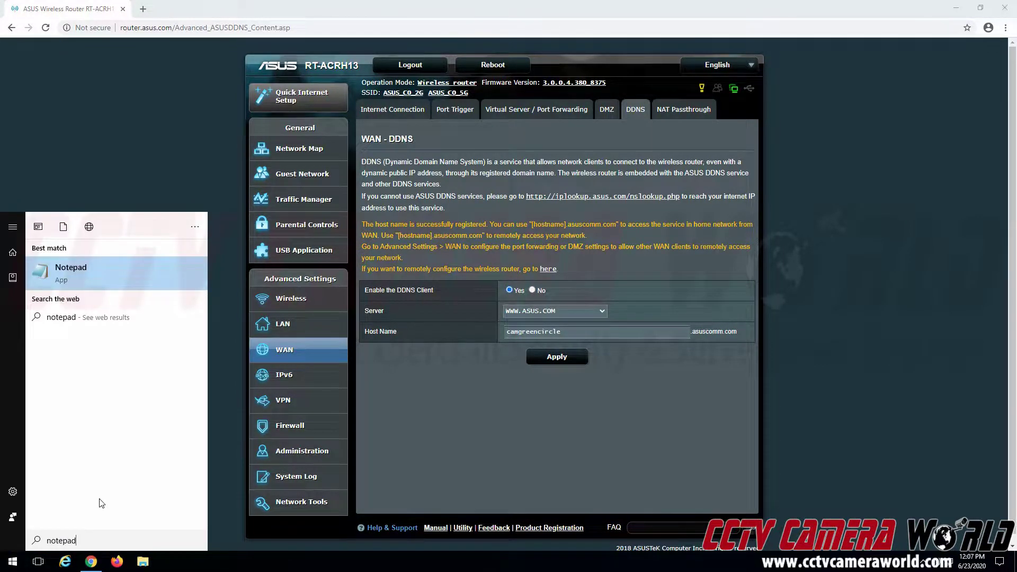
key("Return")
left_click_drag(359, 113, 896, 168)
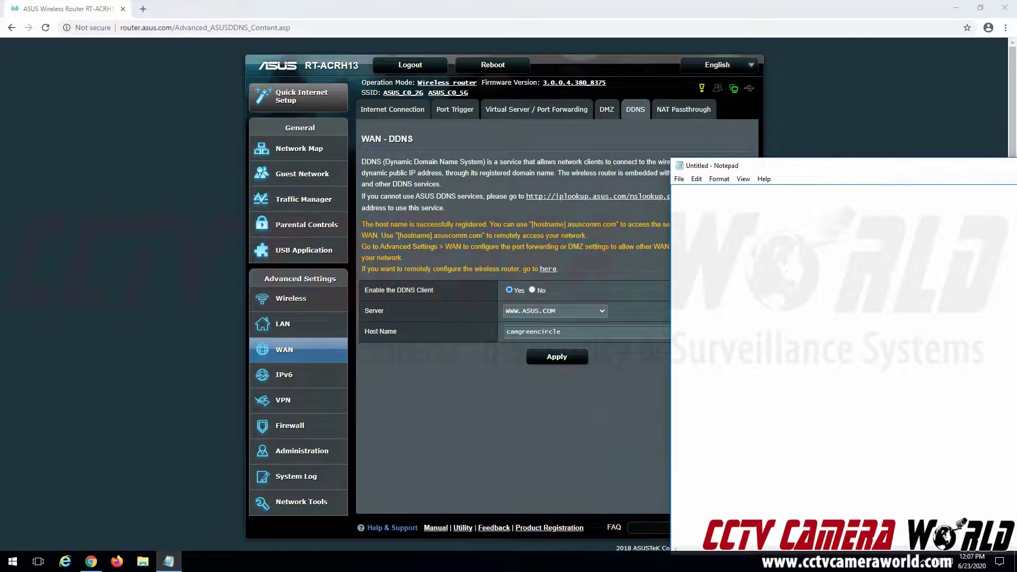
type("camgreencircle.")
left_click_drag(816, 168, 890, 162)
type("asuscomm.com")
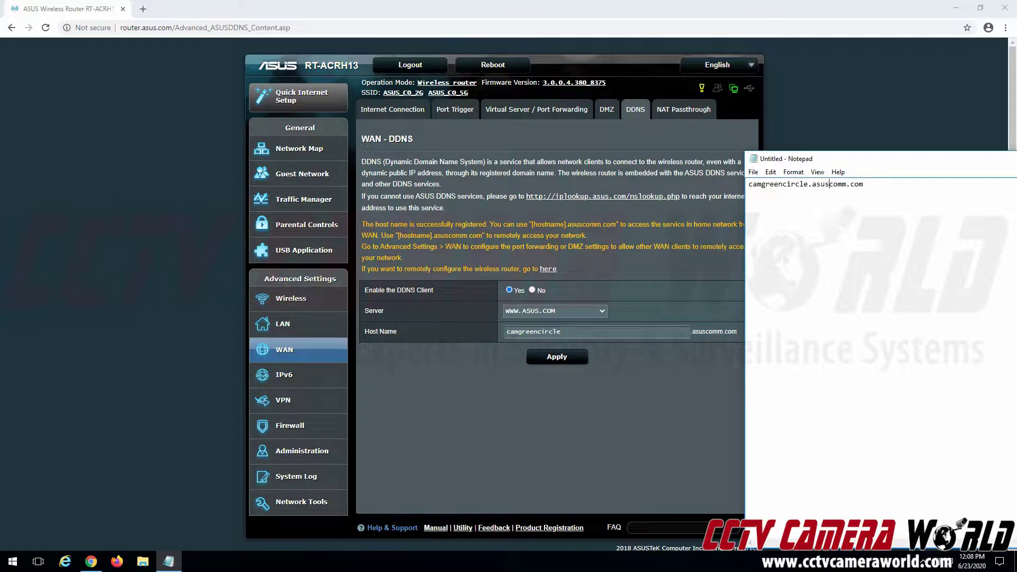
key("ctrl+a")
right_click(830, 184)
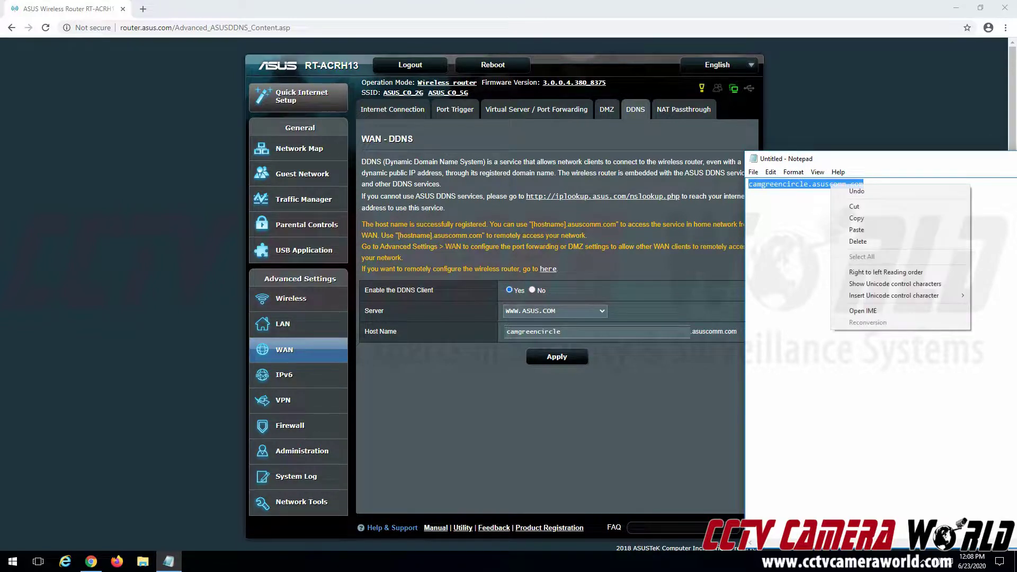
left_click(856, 218)
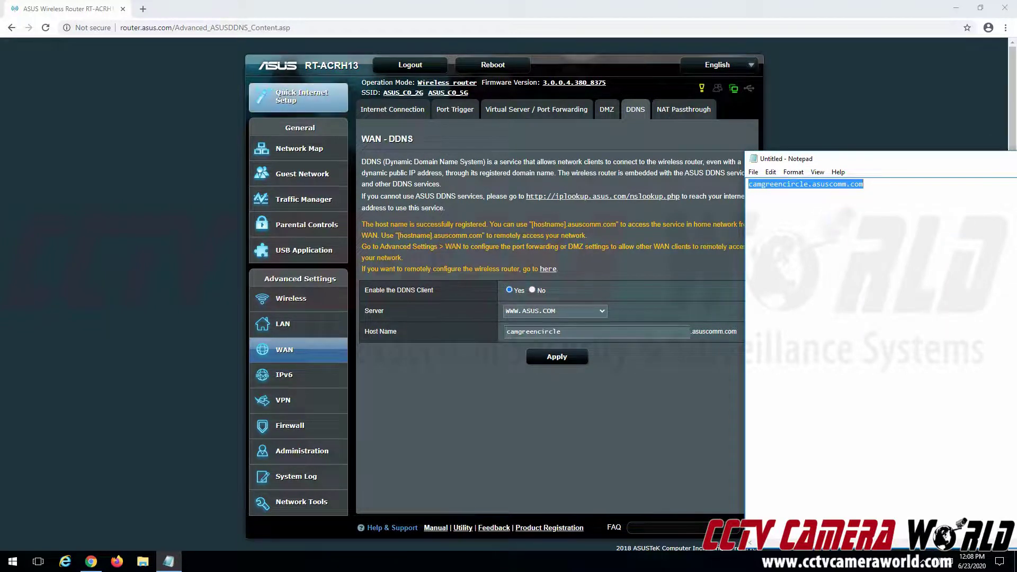
left_click(143, 9)
right_click(150, 28)
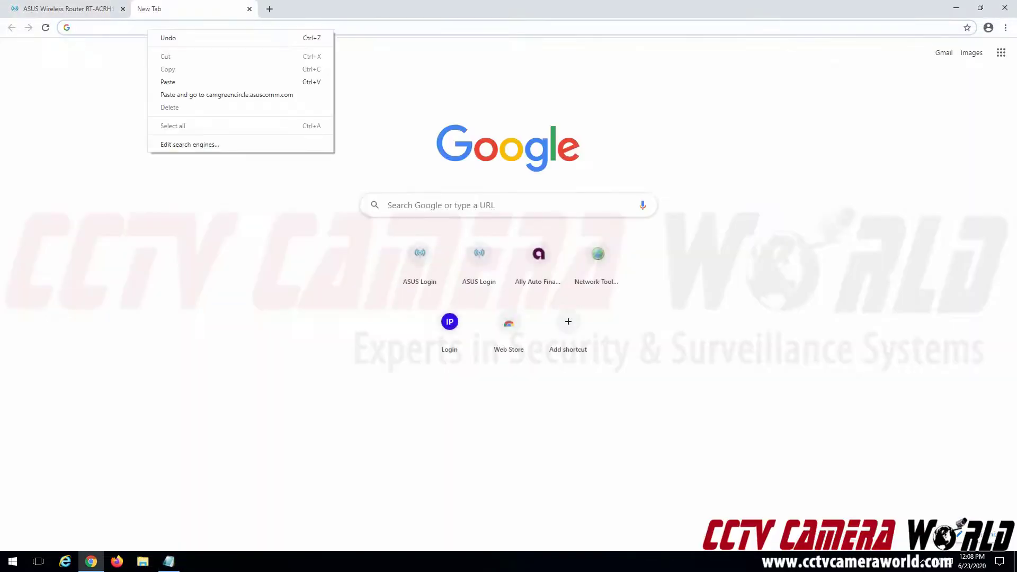
left_click(159, 80)
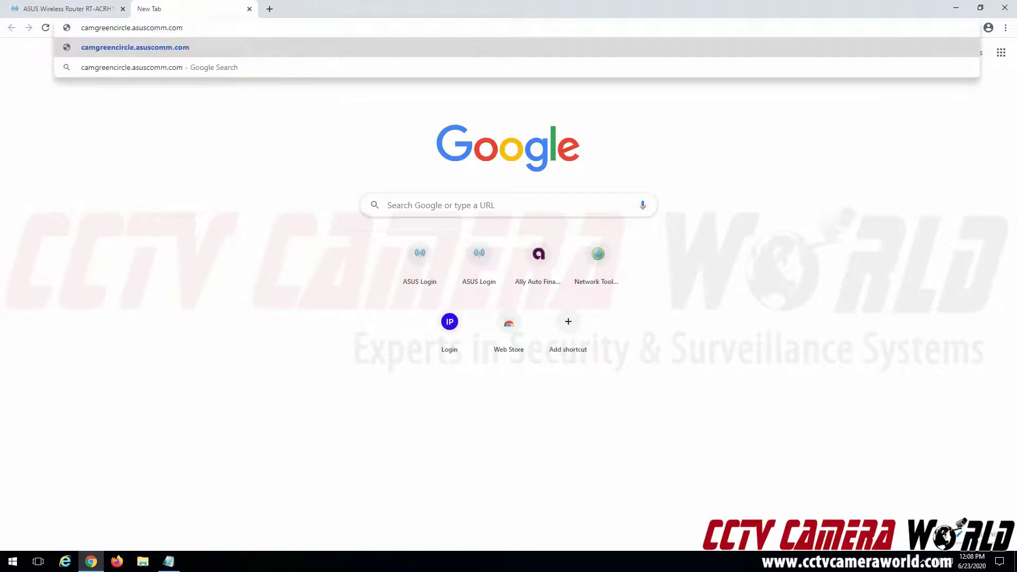
key("Return")
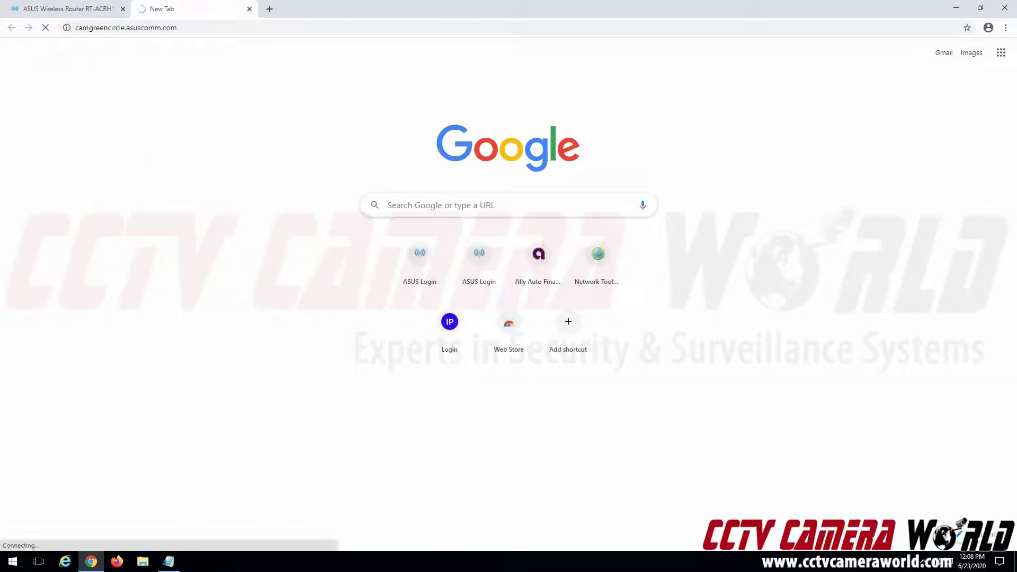